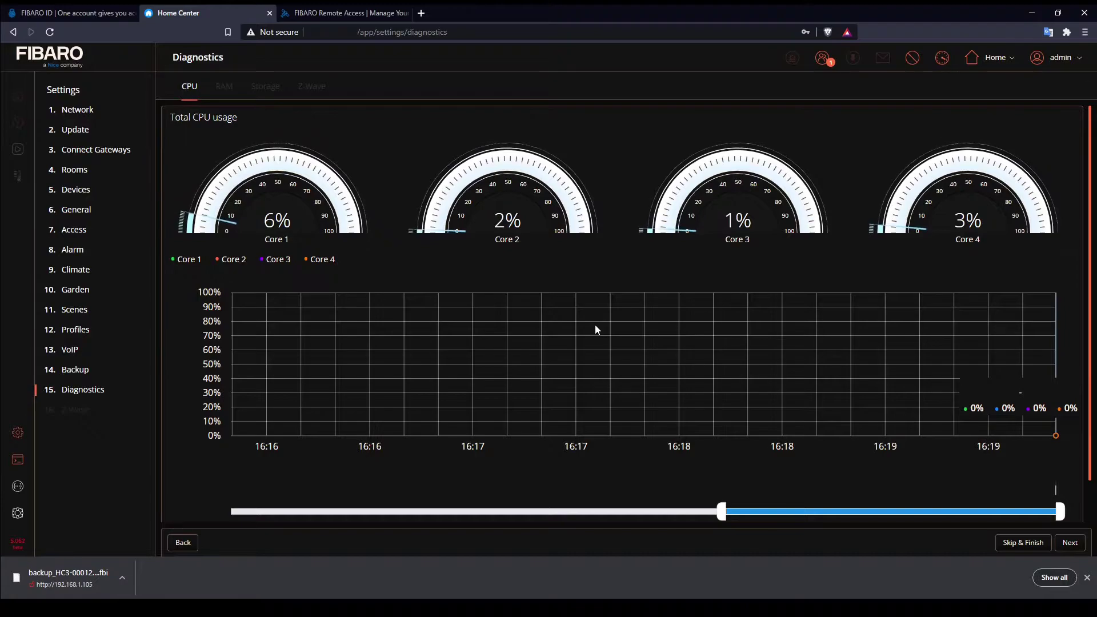
- View the RAM memory usage diagnostics
{"action": "left_click", "coordinate": [1070, 544]}
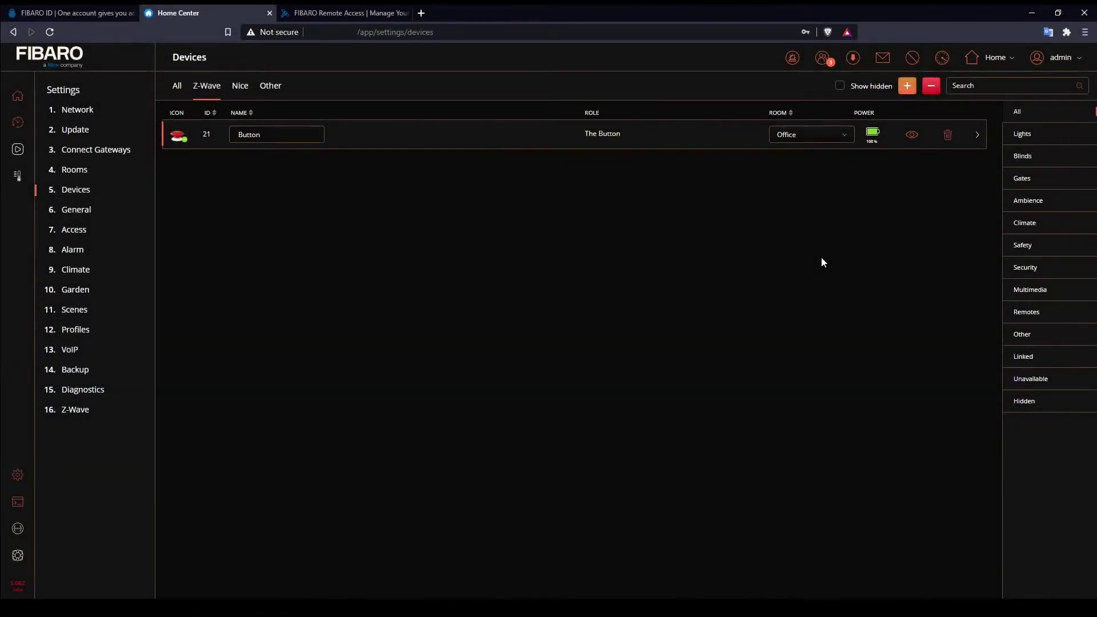
- Add a new device and start Z-Wave inclusion to pair the Wall Plug G
{"action": "left_click", "coordinate": [907, 86]}
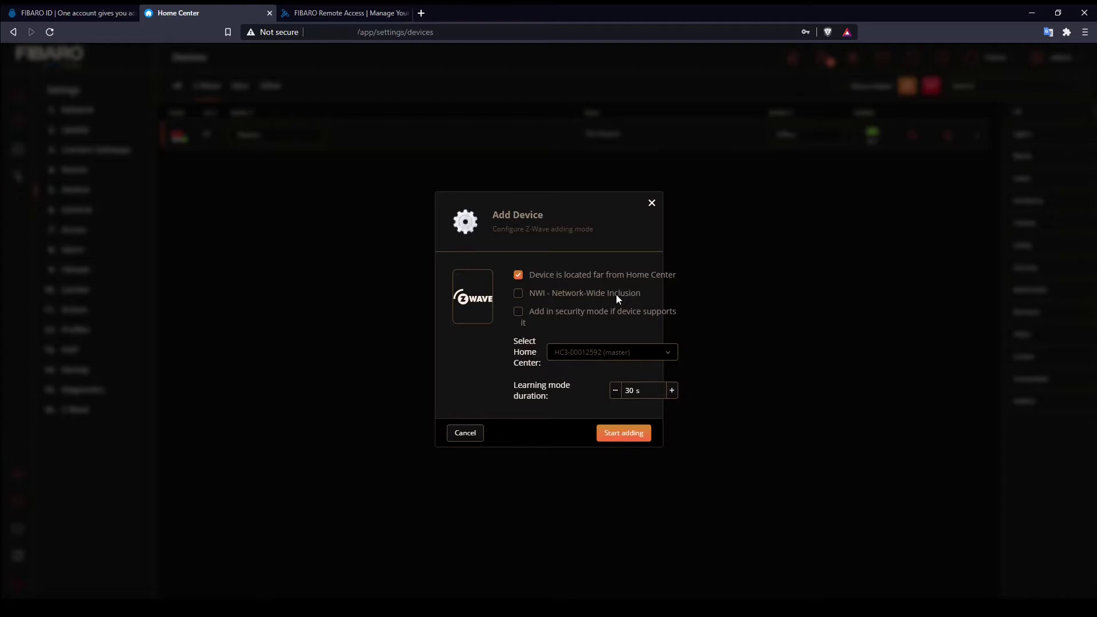
{"action": "left_click", "coordinate": [624, 434]}
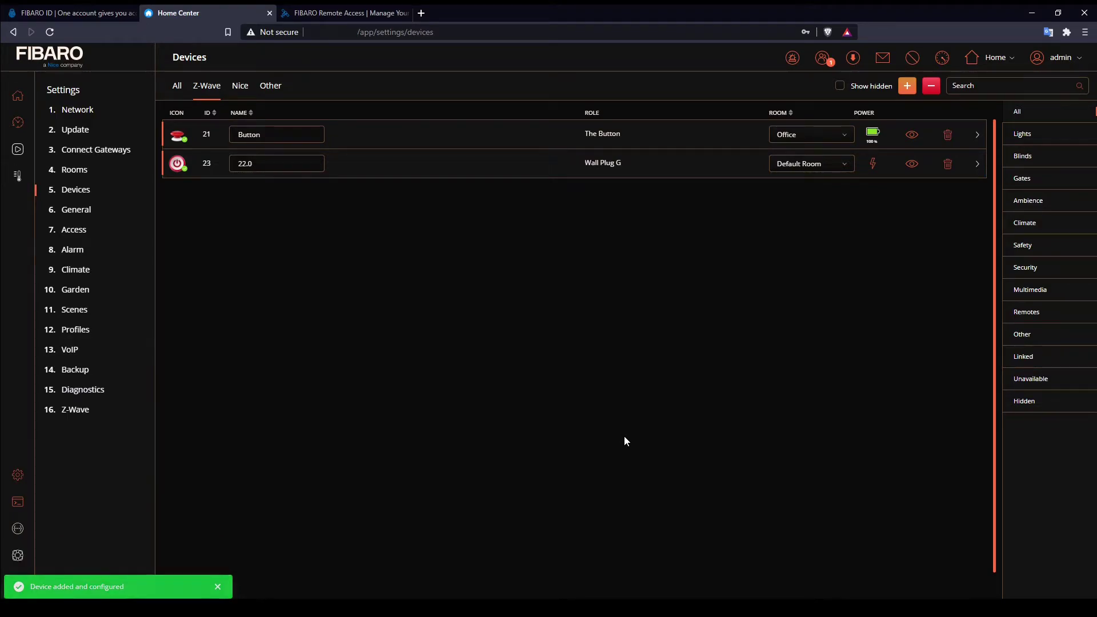
- Test the new wall plug on and off, then rename it from 22.0 to Office Lamp
{"action": "left_click", "coordinate": [177, 165]}
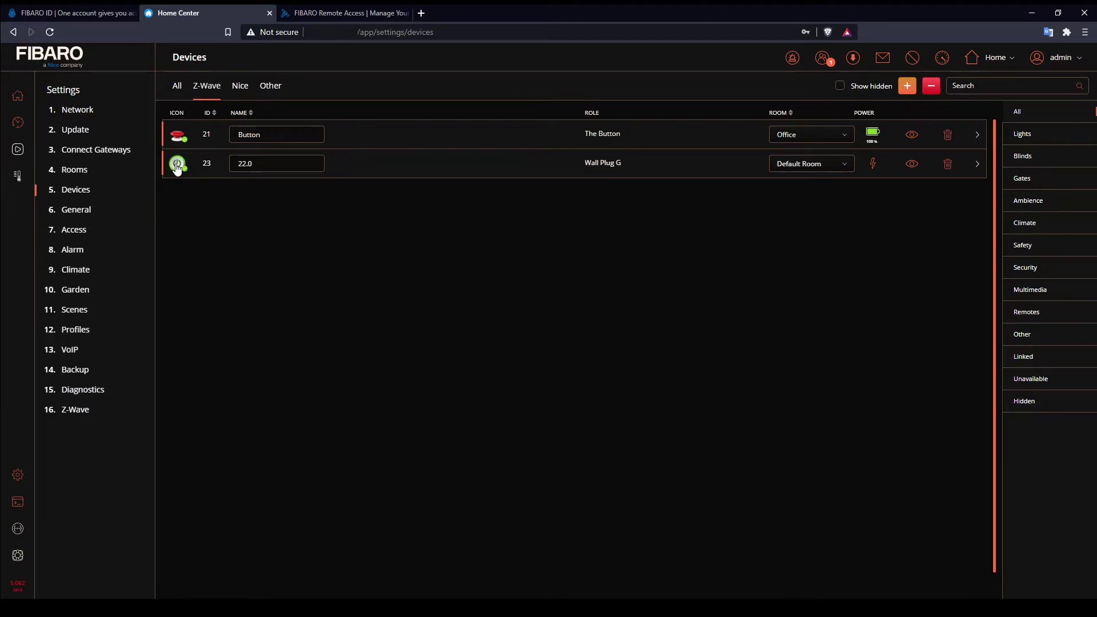
{"action": "left_click", "coordinate": [177, 166]}
{"action": "left_click_drag", "start_coordinate": [286, 160], "coordinate": [222, 167]}
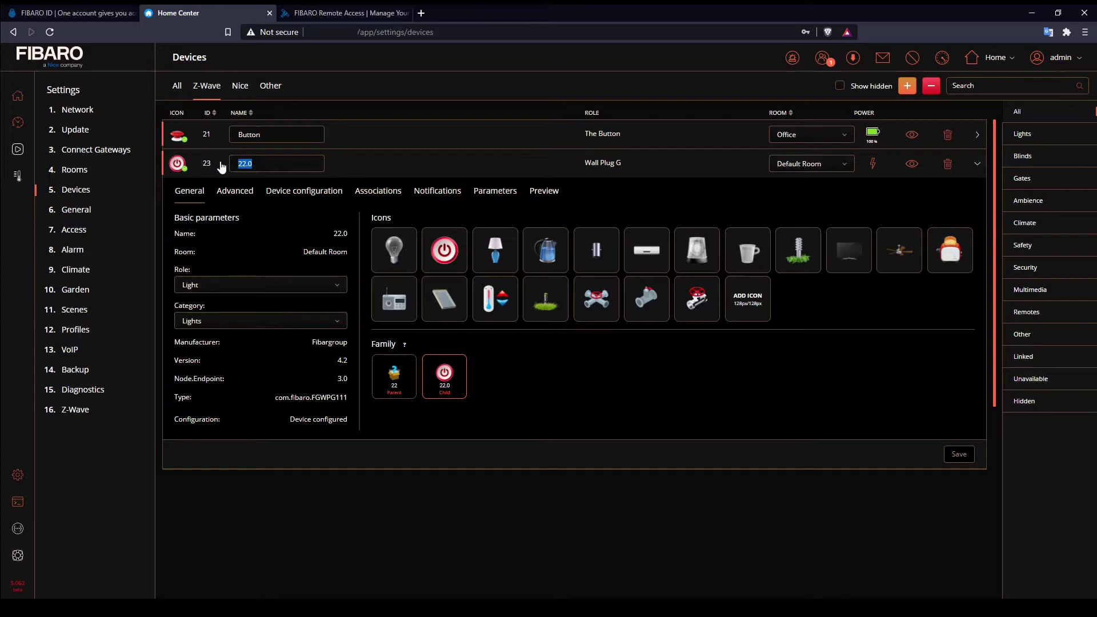
{"action": "type", "text": "Office Lamp"}
- Give Office Lamp the lightbulb icon, Light role and Lights category, and save
{"action": "left_click", "coordinate": [388, 269]}
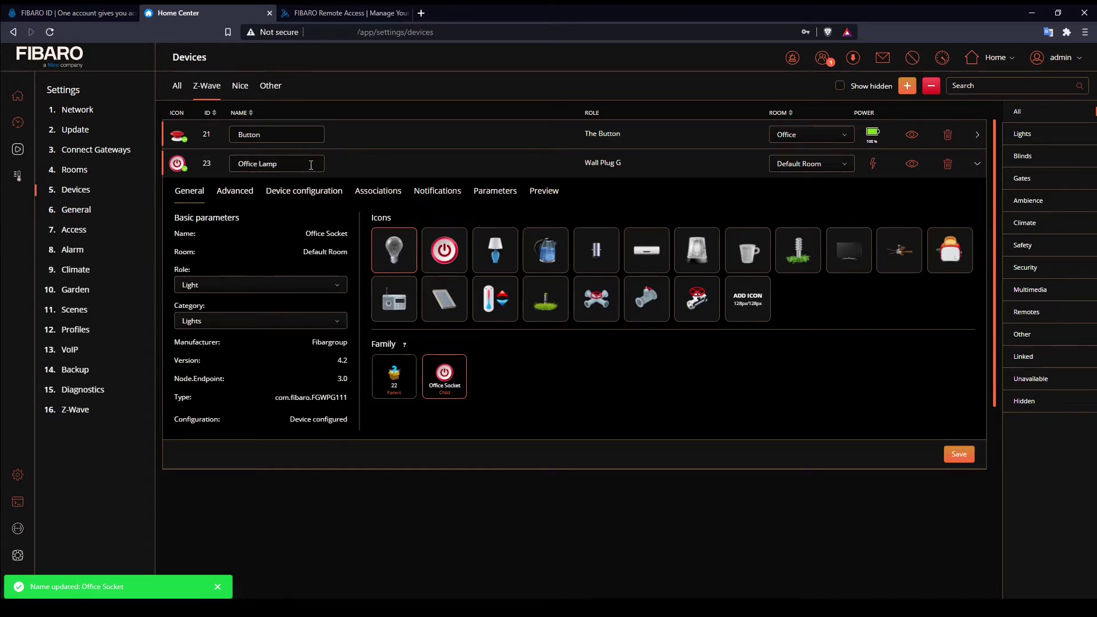
{"action": "left_click", "coordinate": [335, 289]}
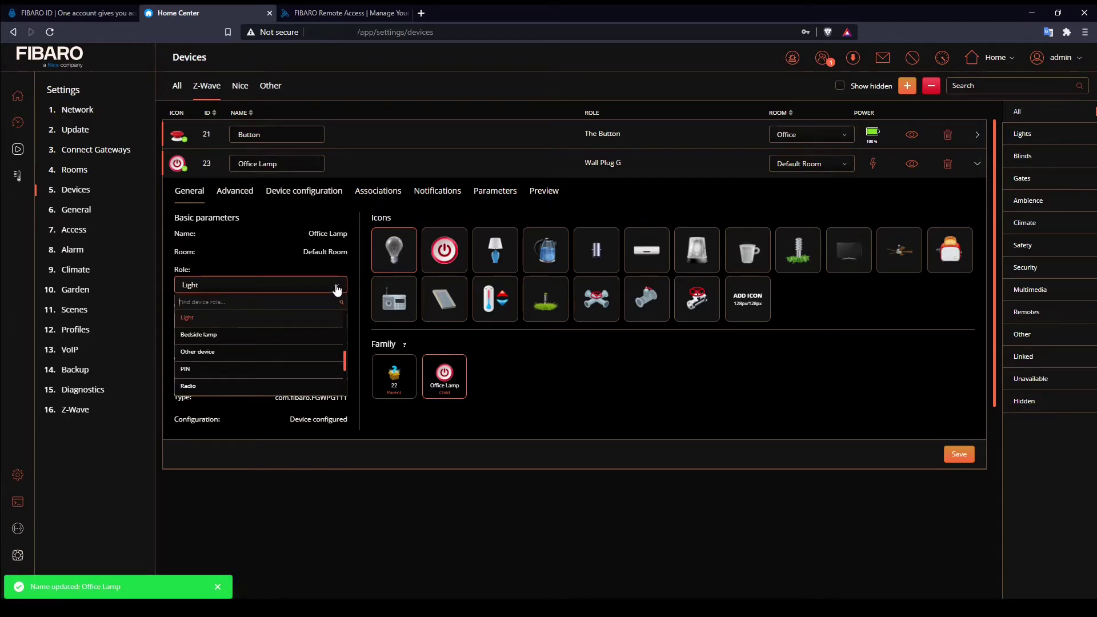
{"action": "left_click", "coordinate": [306, 320]}
{"action": "left_click", "coordinate": [332, 323]}
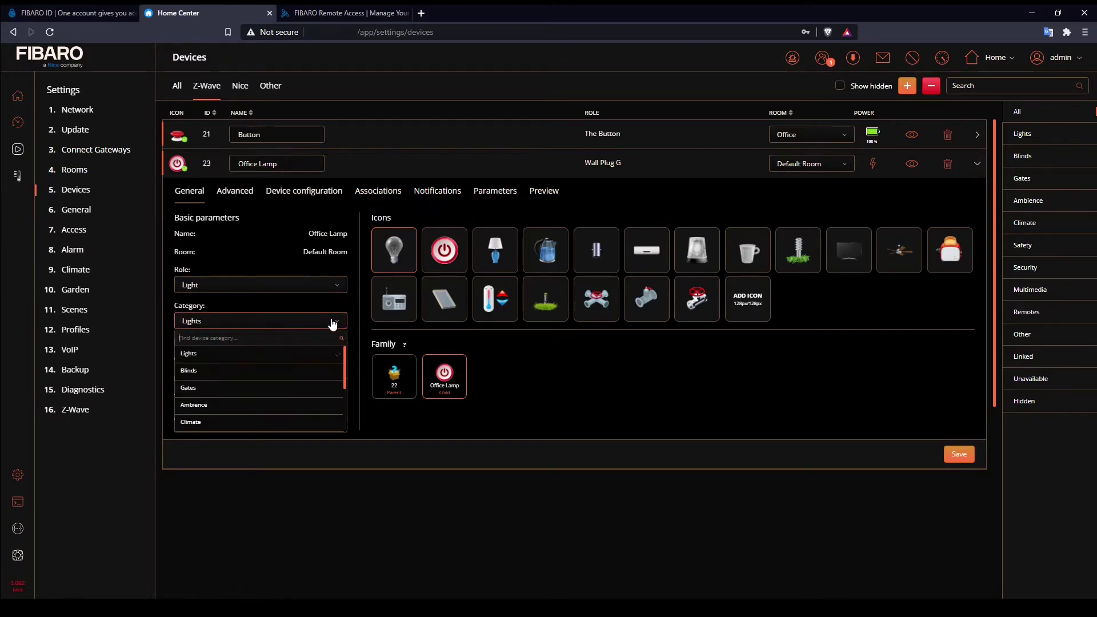
{"action": "left_click", "coordinate": [333, 322]}
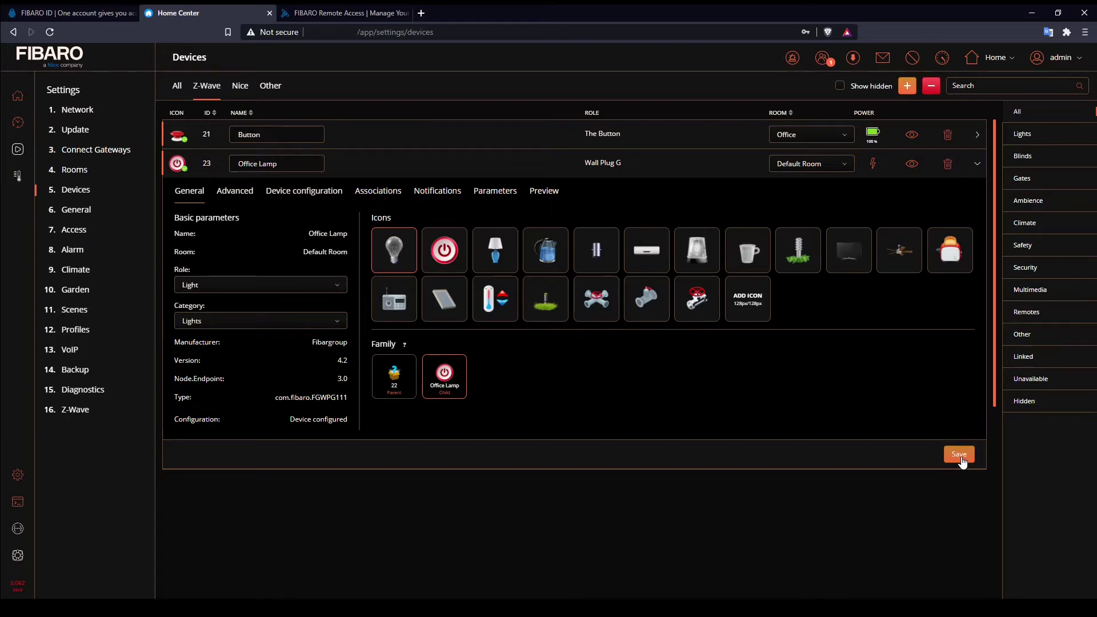
{"action": "left_click", "coordinate": [962, 458]}
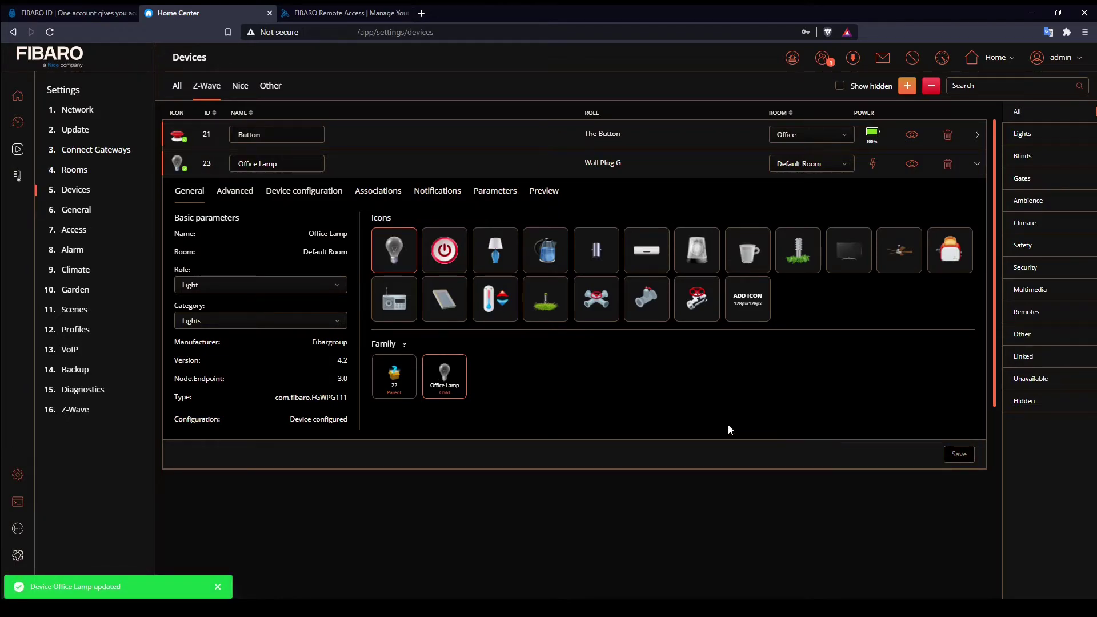
{"action": "left_click", "coordinate": [978, 165]}
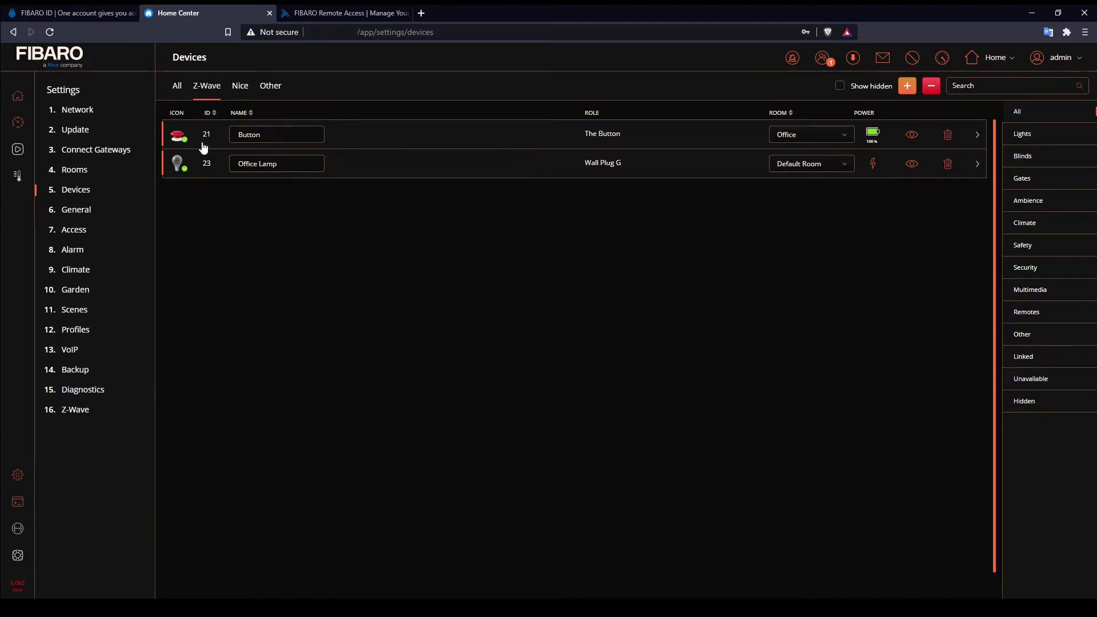
- Switch the Button (ID 21) to the white button icon and save
{"action": "left_click", "coordinate": [414, 140]}
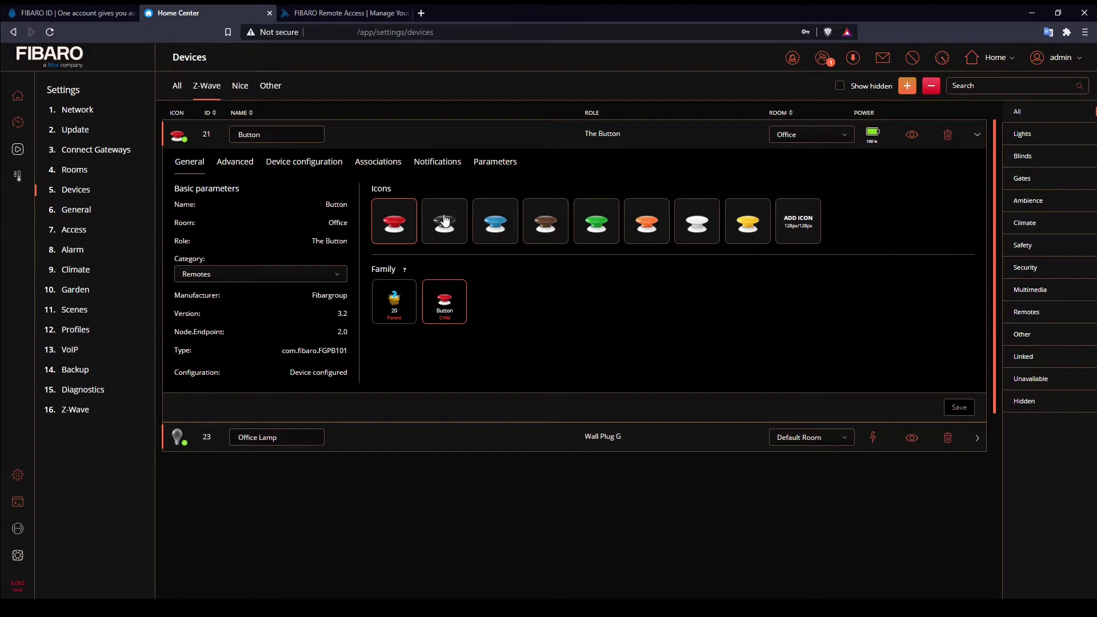
{"action": "left_click", "coordinate": [697, 231]}
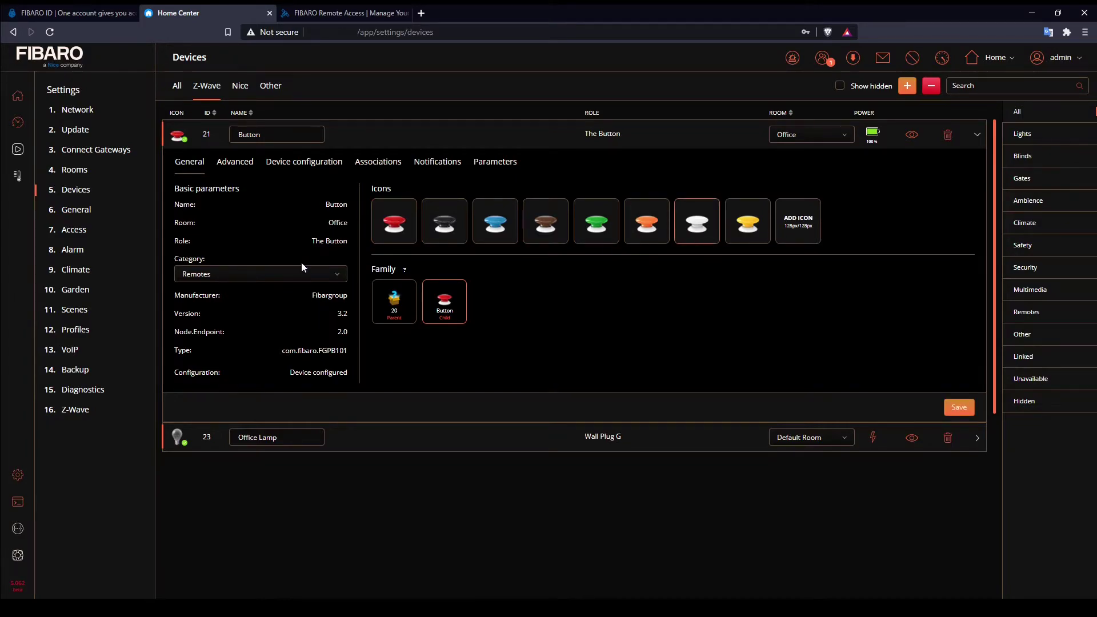
{"action": "left_click", "coordinate": [427, 284]}
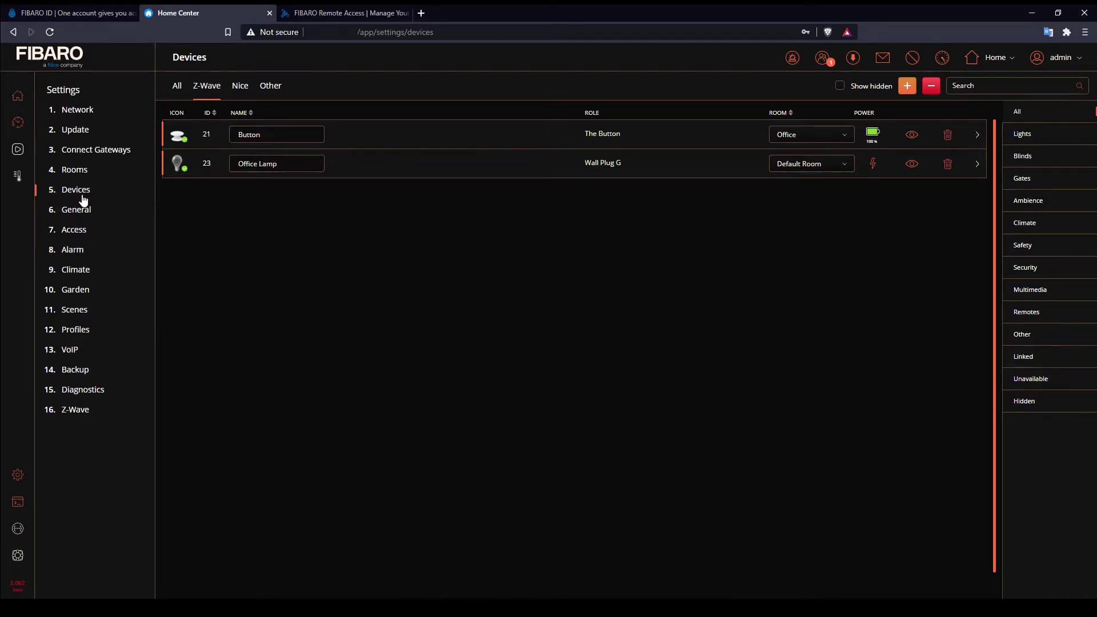
- Add block scene 'Button to lamp' with the wine glasses icon and save it
{"action": "left_click", "coordinate": [76, 310]}
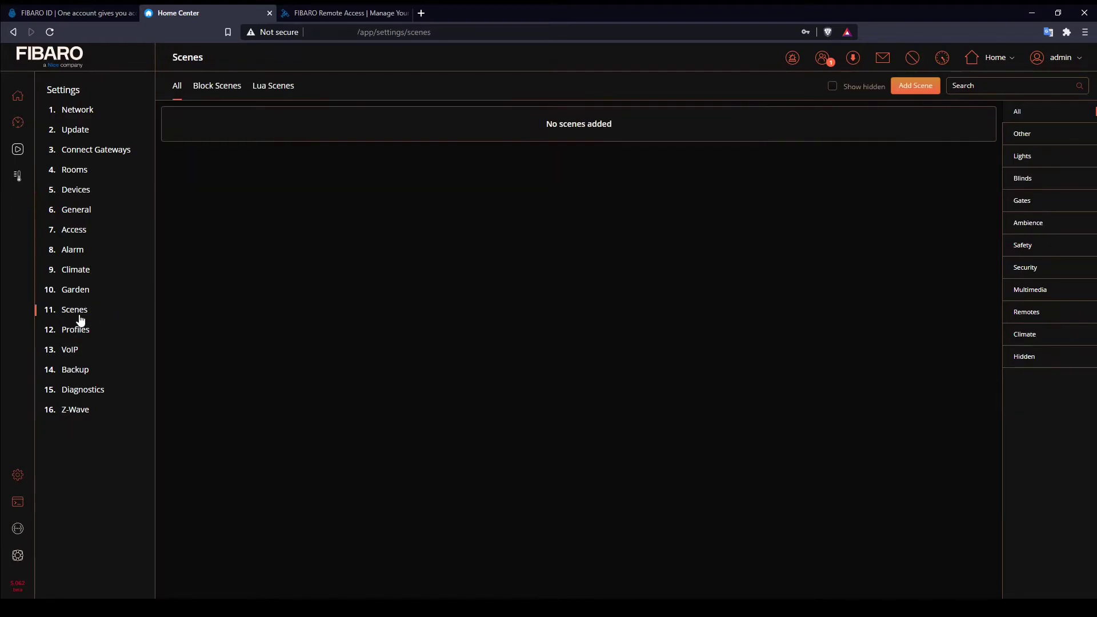
{"action": "left_click", "coordinate": [914, 86]}
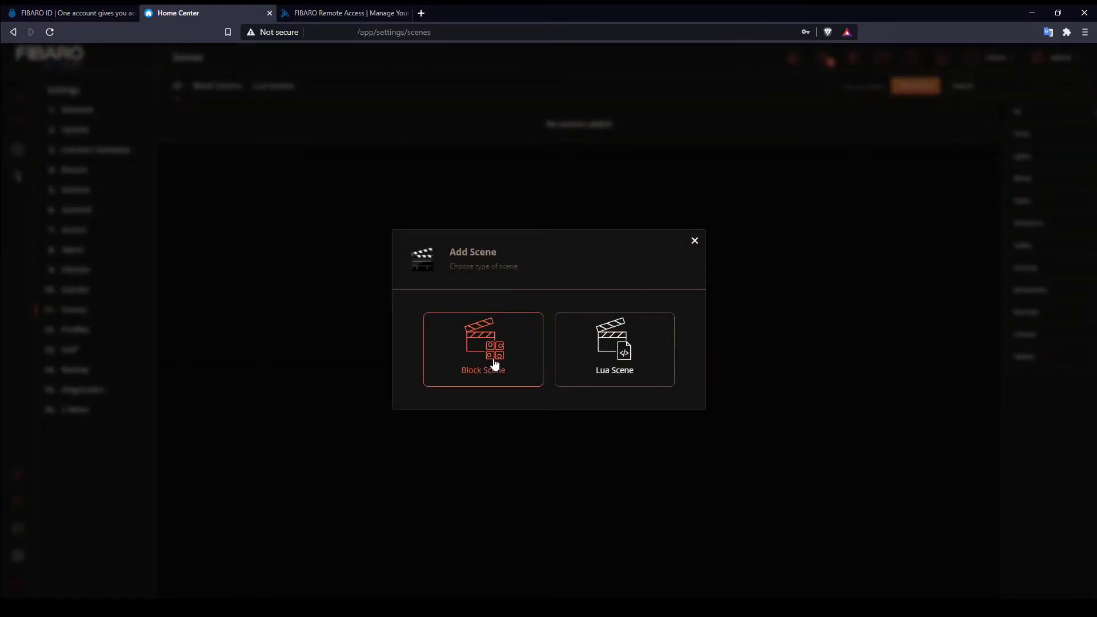
{"action": "left_click", "coordinate": [493, 365]}
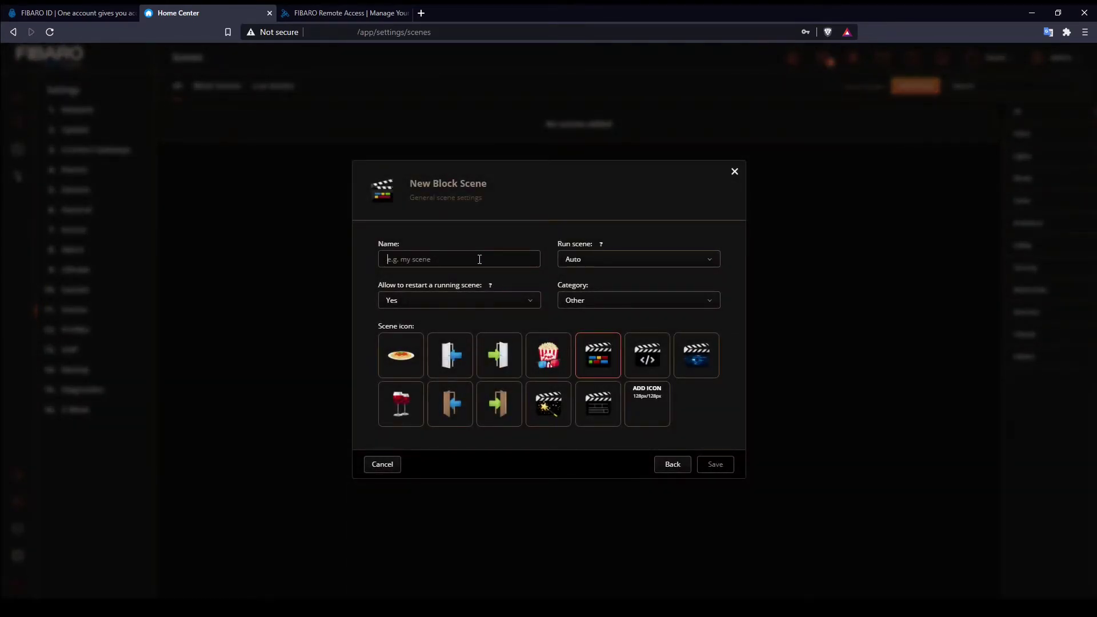
{"action": "type", "text": "Button"}
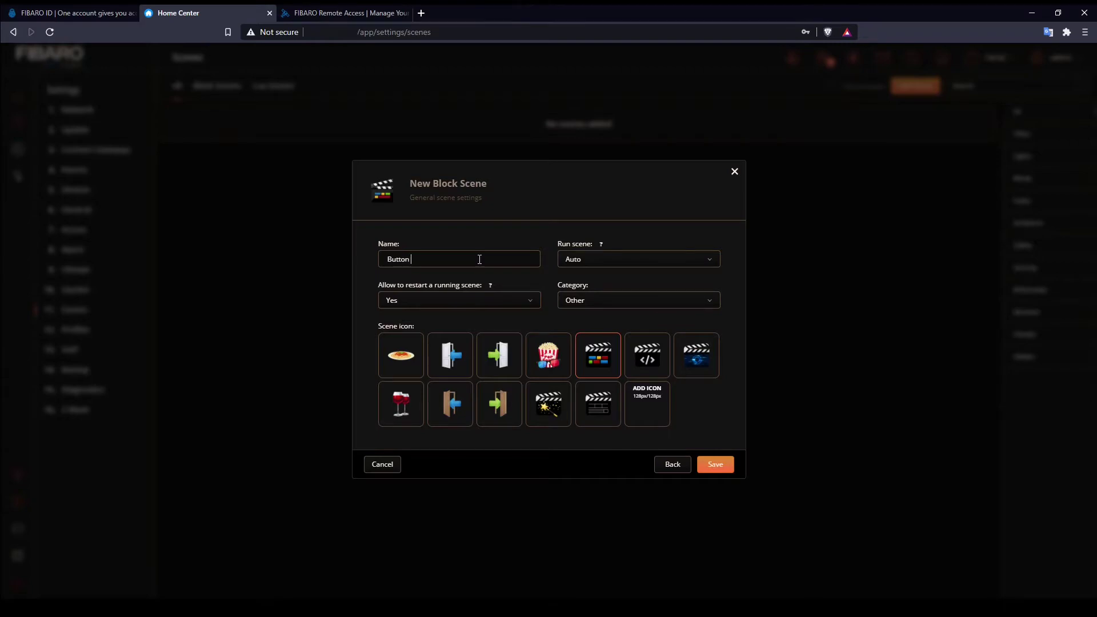
{"action": "type", "text": " to lamp"}
{"action": "left_click", "coordinate": [404, 416]}
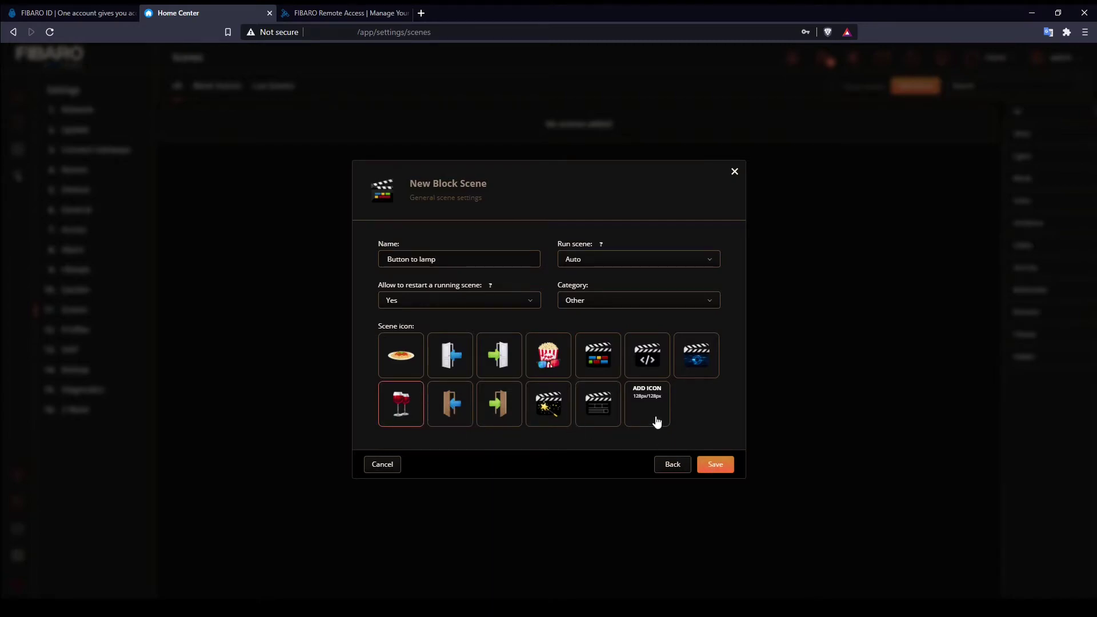
{"action": "left_click", "coordinate": [716, 465]}
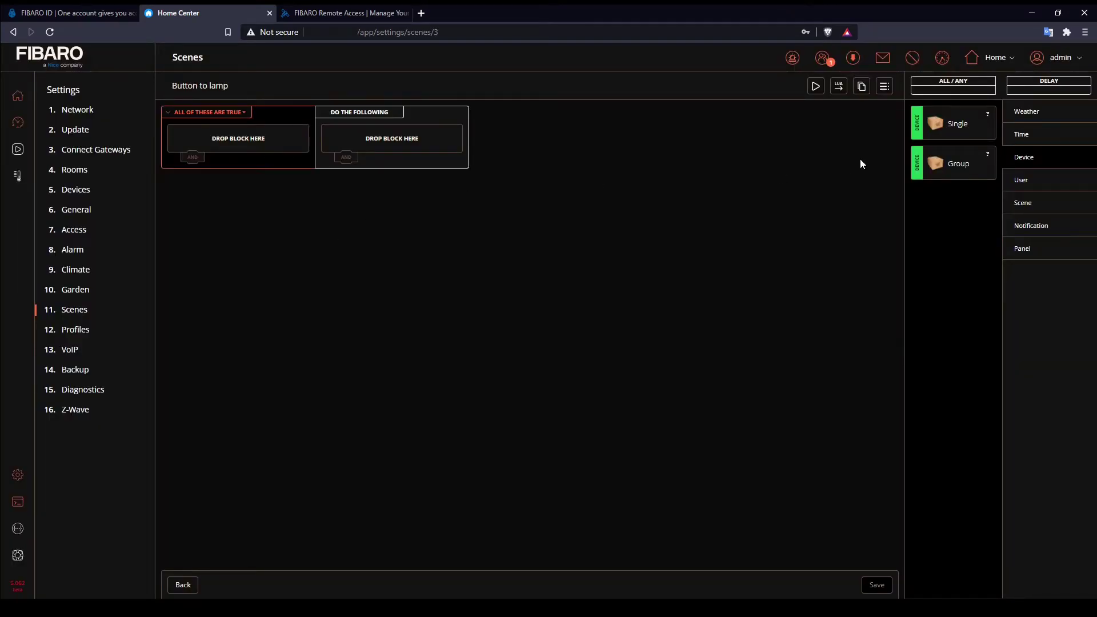
- Add a single device action block and set both trigger and action rooms to Office
{"action": "left_click_drag", "start_coordinate": [940, 126], "coordinate": [246, 147]}
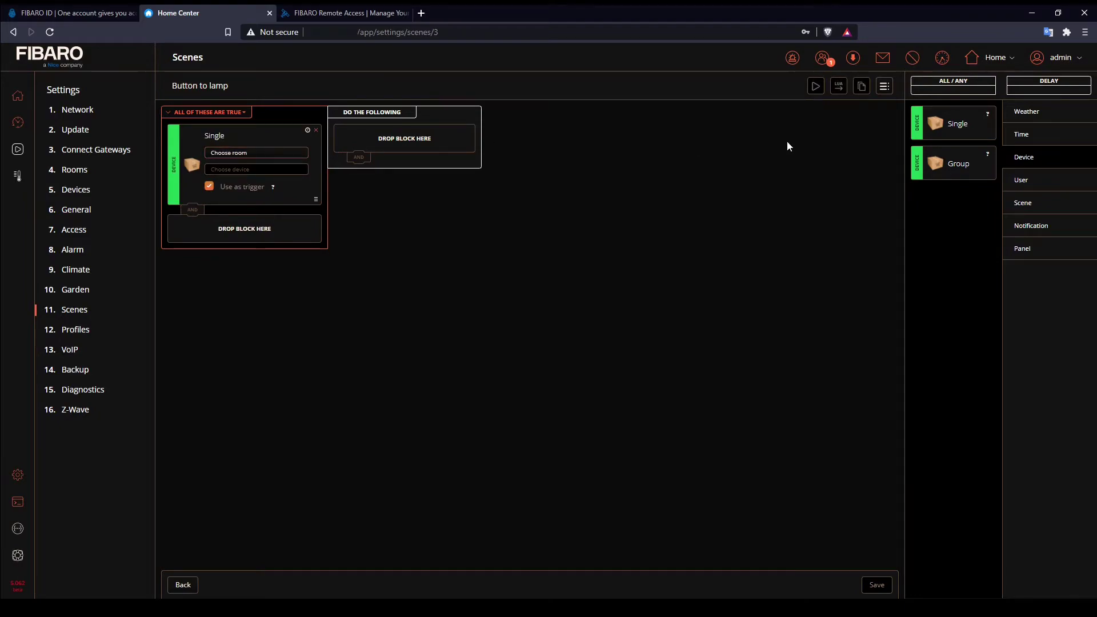
{"action": "left_click_drag", "start_coordinate": [930, 127], "coordinate": [427, 142]}
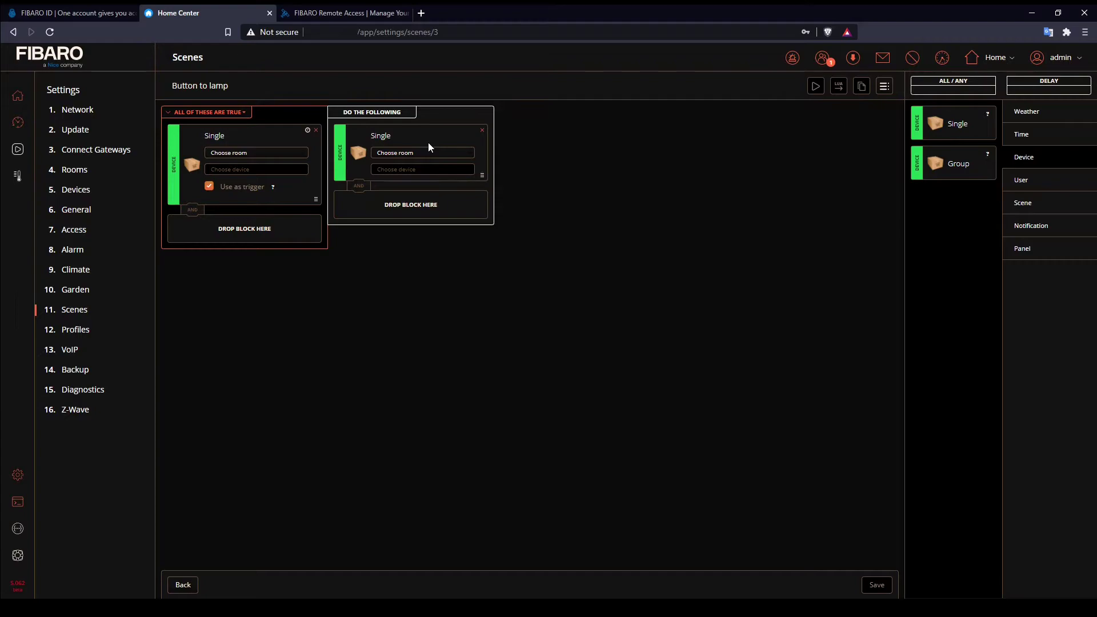
{"action": "left_click", "coordinate": [270, 155]}
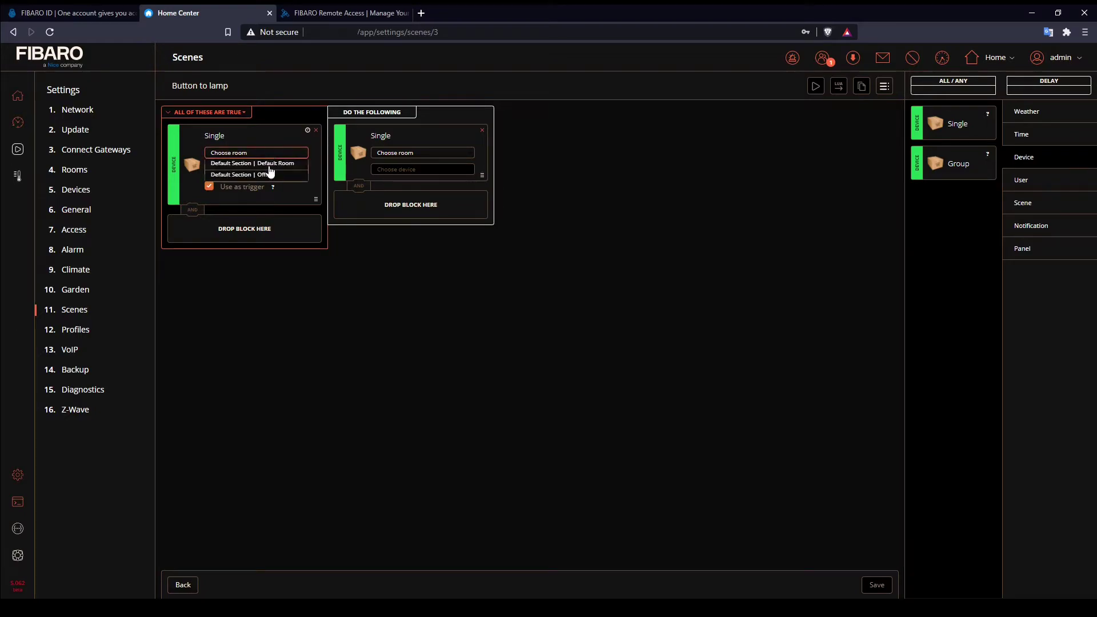
{"action": "left_click", "coordinate": [278, 175]}
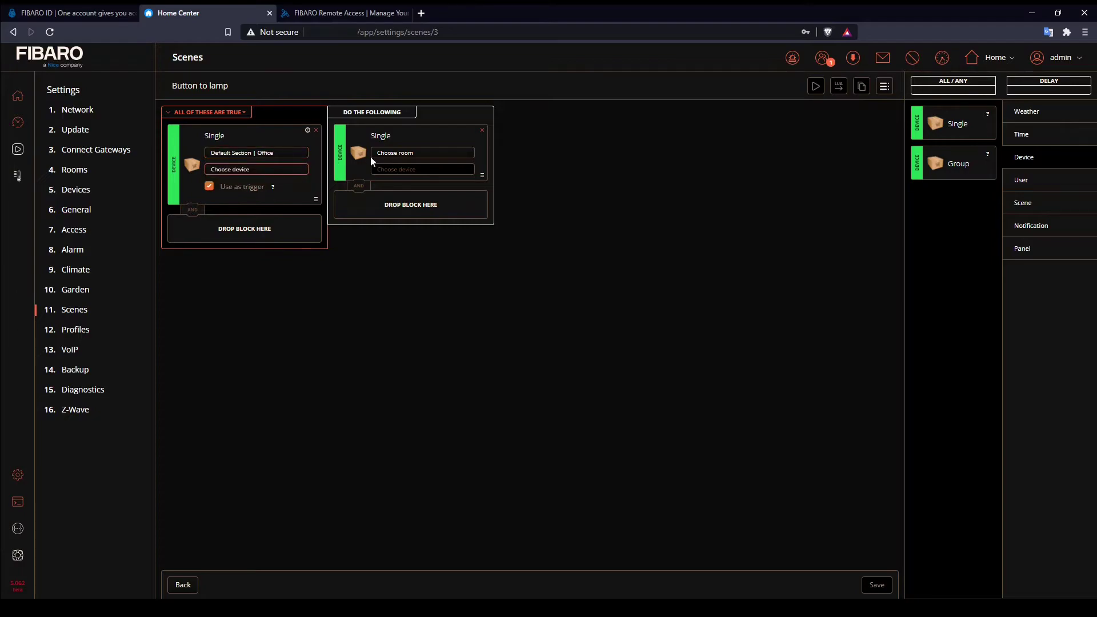
{"action": "left_click", "coordinate": [400, 153]}
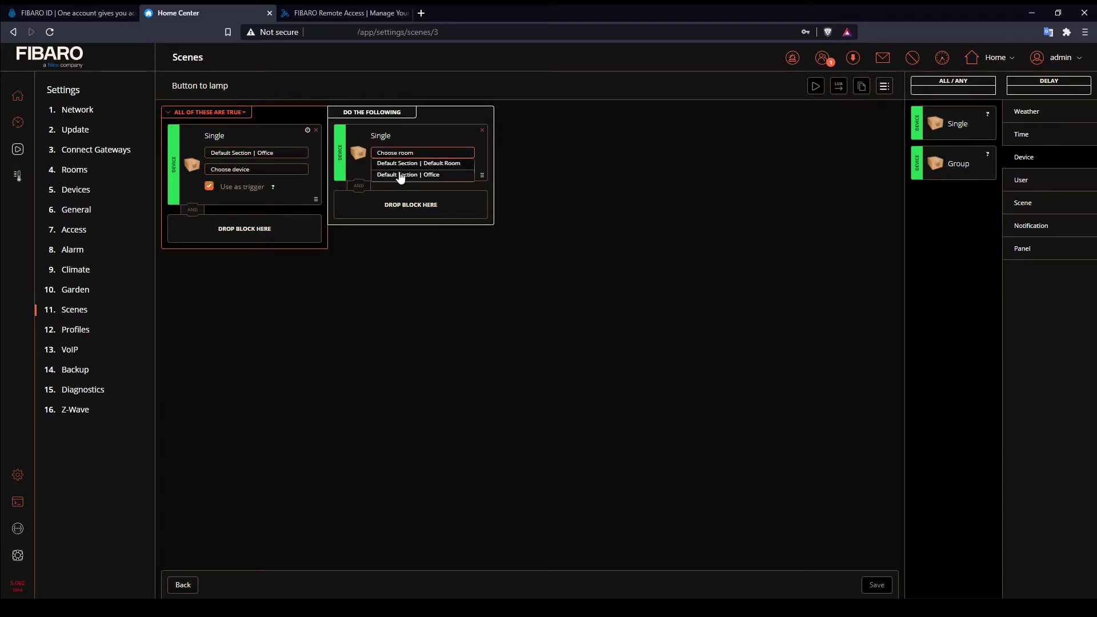
{"action": "left_click", "coordinate": [401, 175]}
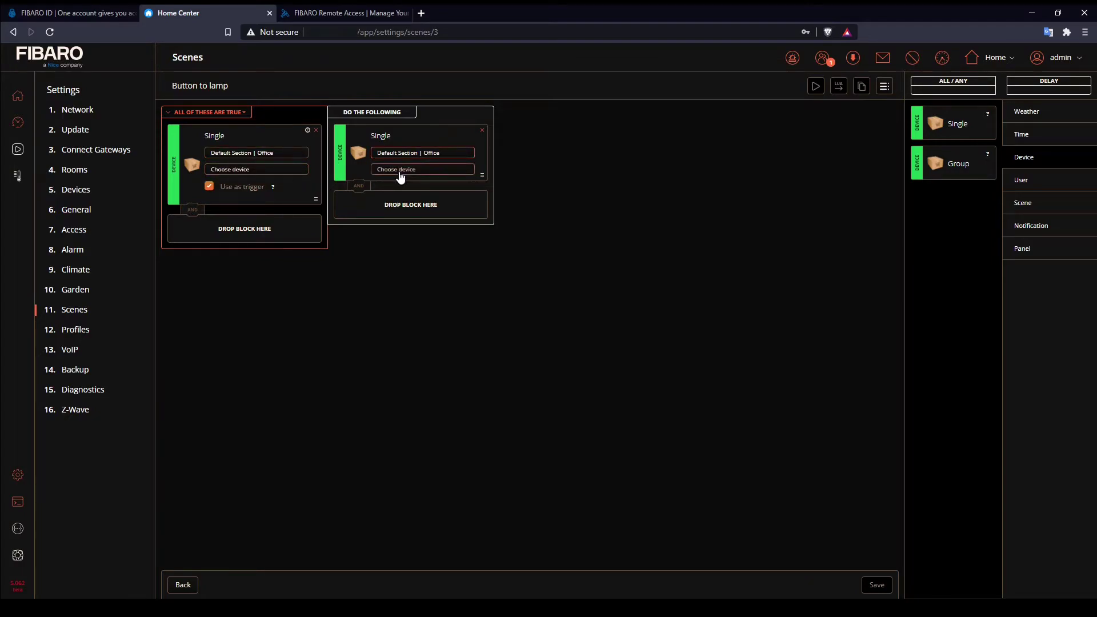
- Set the trigger to Button, Central Scene ID == Button pressed 1x
{"action": "left_click", "coordinate": [277, 172]}
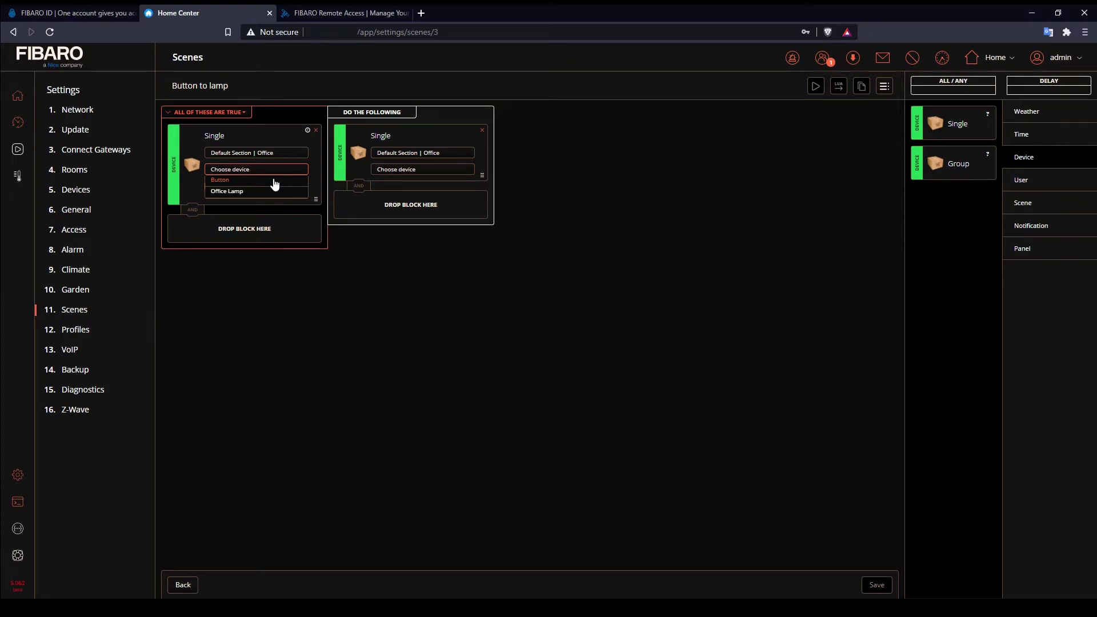
{"action": "left_click", "coordinate": [220, 180]}
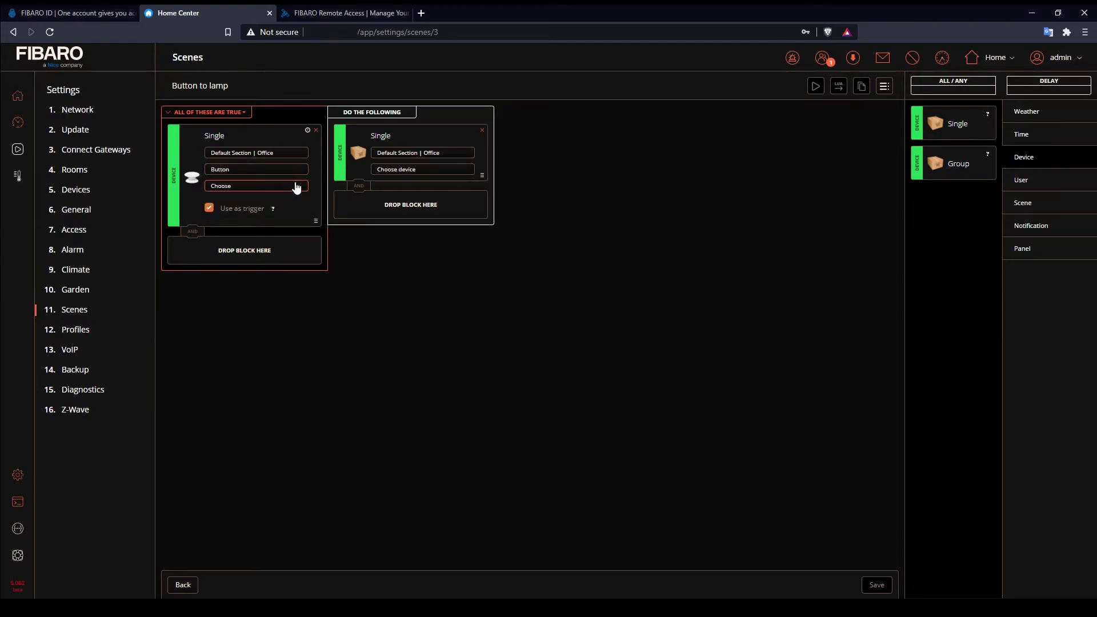
{"action": "left_click", "coordinate": [297, 189]}
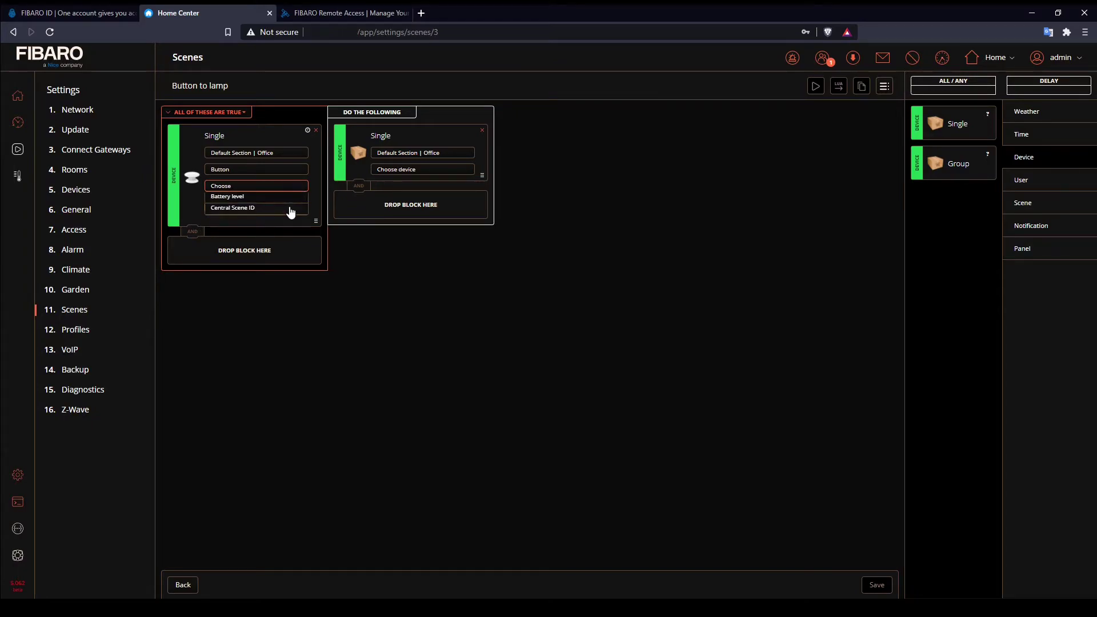
{"action": "left_click", "coordinate": [291, 209]}
{"action": "left_click", "coordinate": [291, 209]}
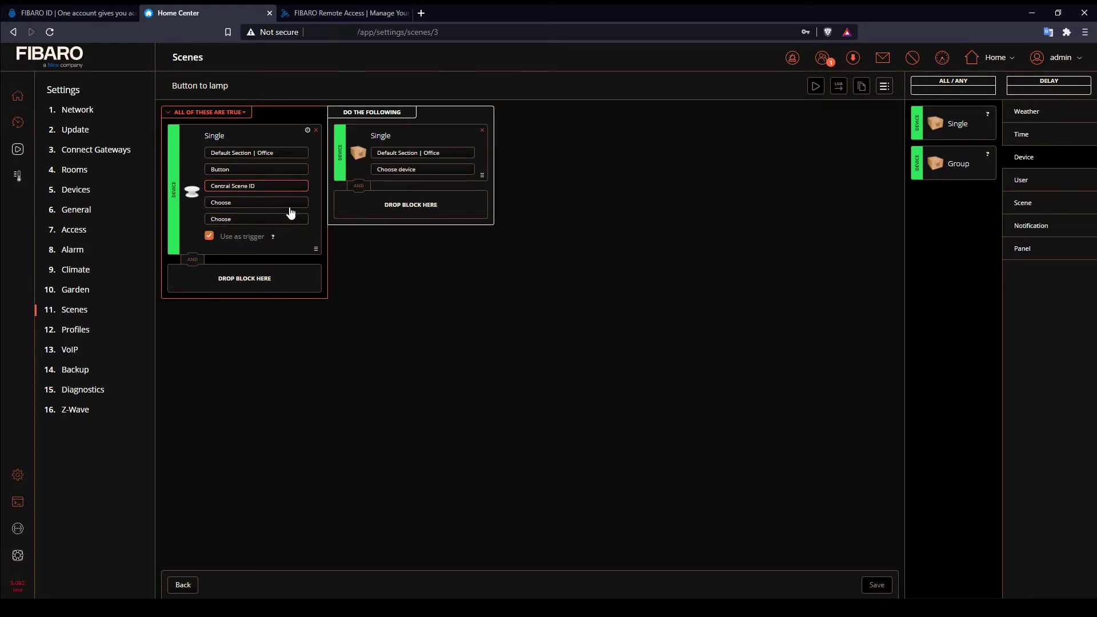
{"action": "left_click", "coordinate": [295, 206]}
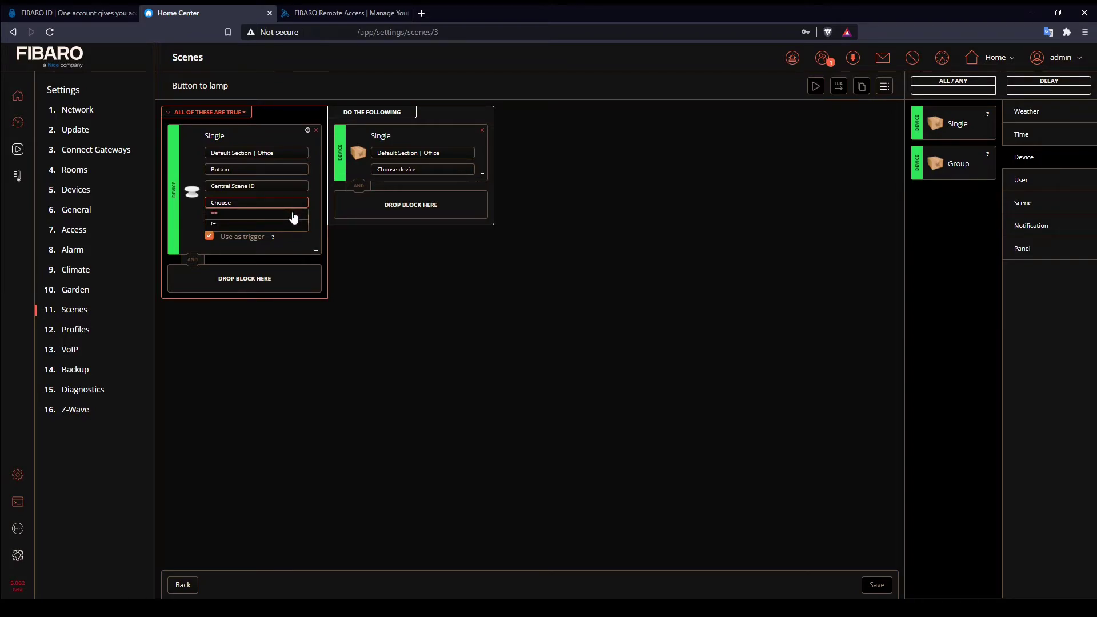
{"action": "left_click", "coordinate": [293, 215]}
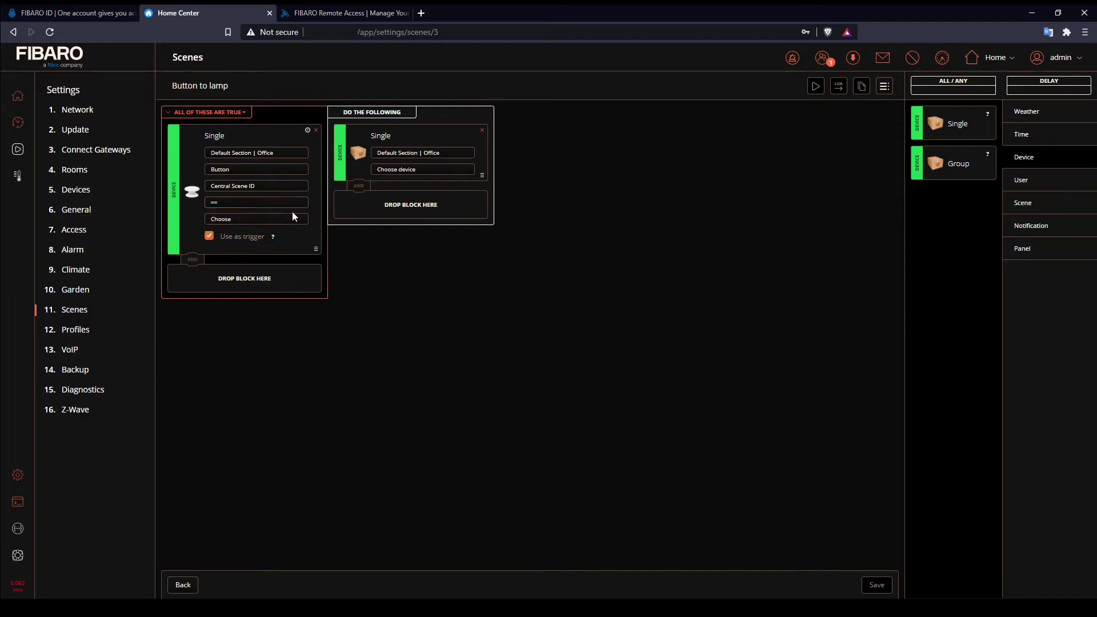
{"action": "left_click", "coordinate": [292, 220]}
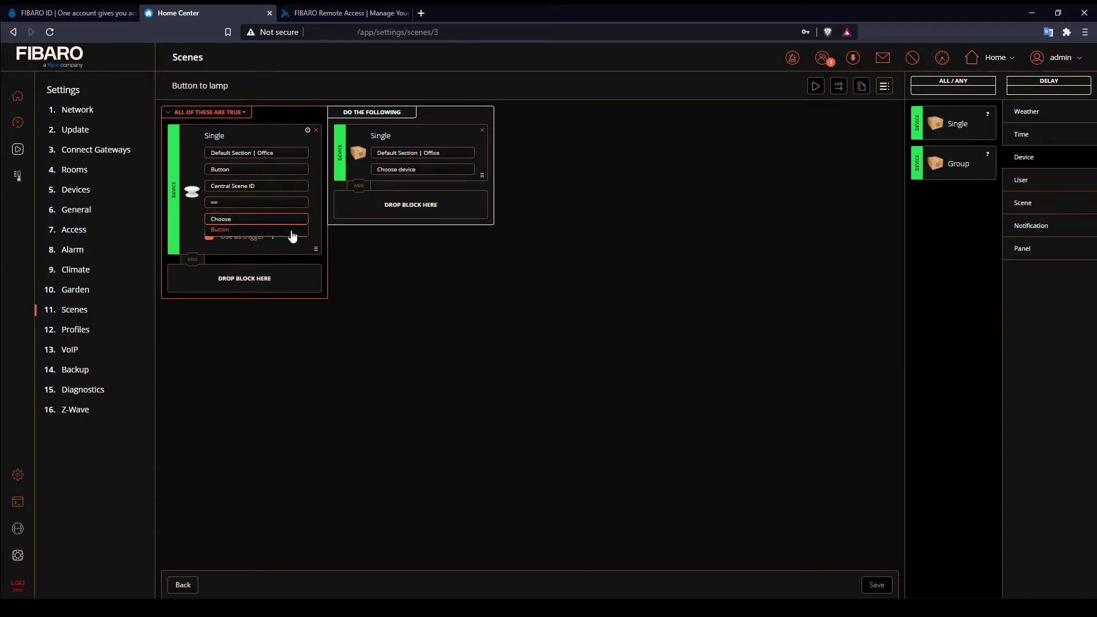
{"action": "left_click", "coordinate": [292, 231]}
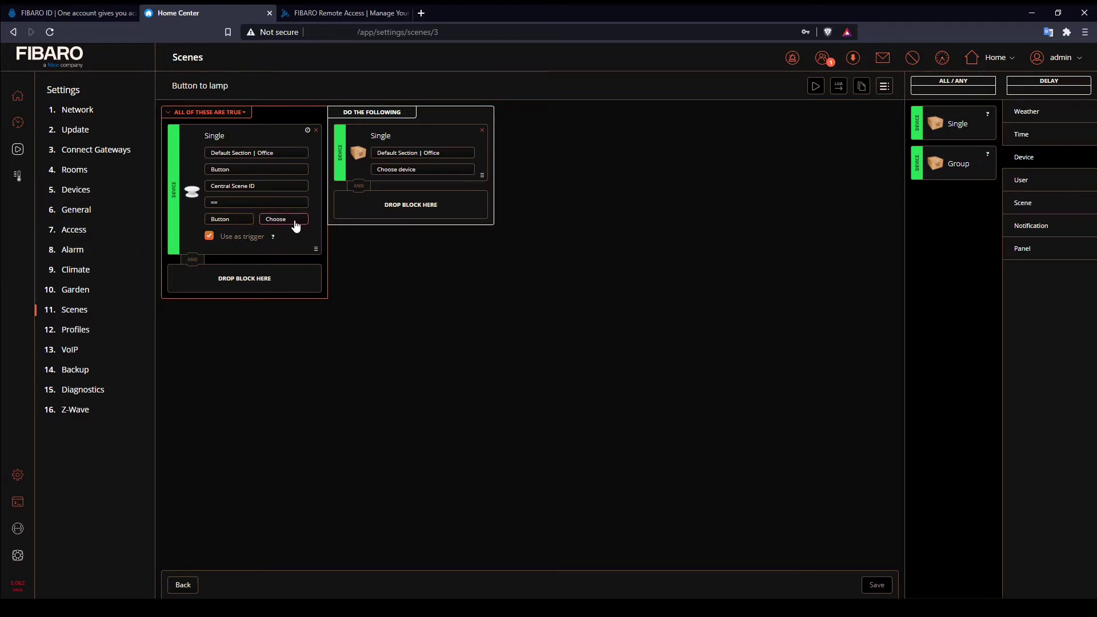
{"action": "left_click", "coordinate": [296, 226]}
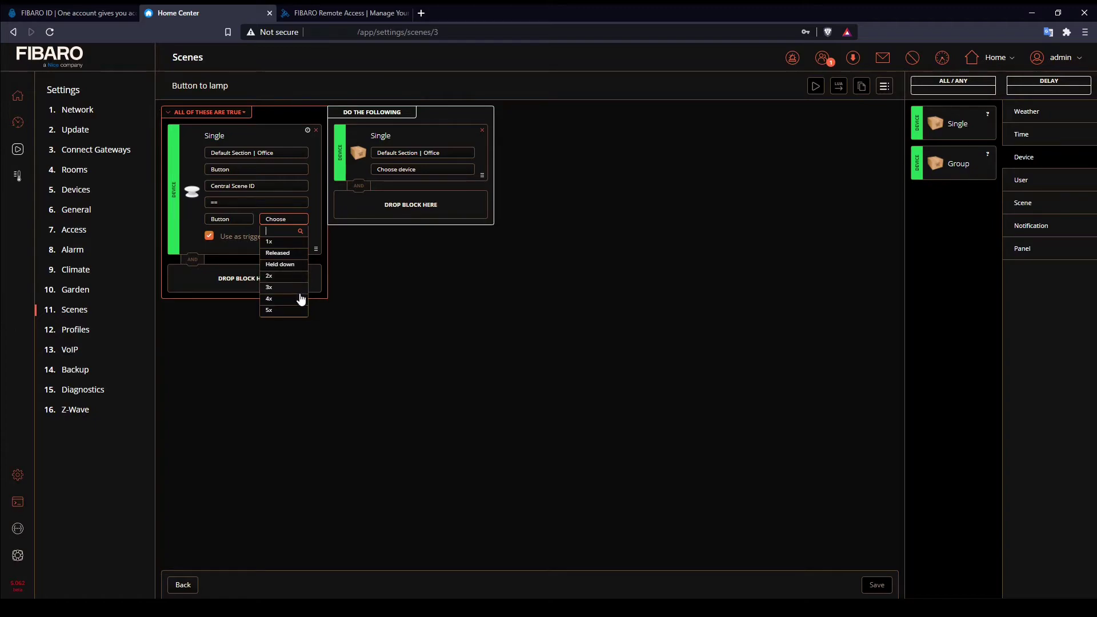
{"action": "left_click", "coordinate": [301, 246]}
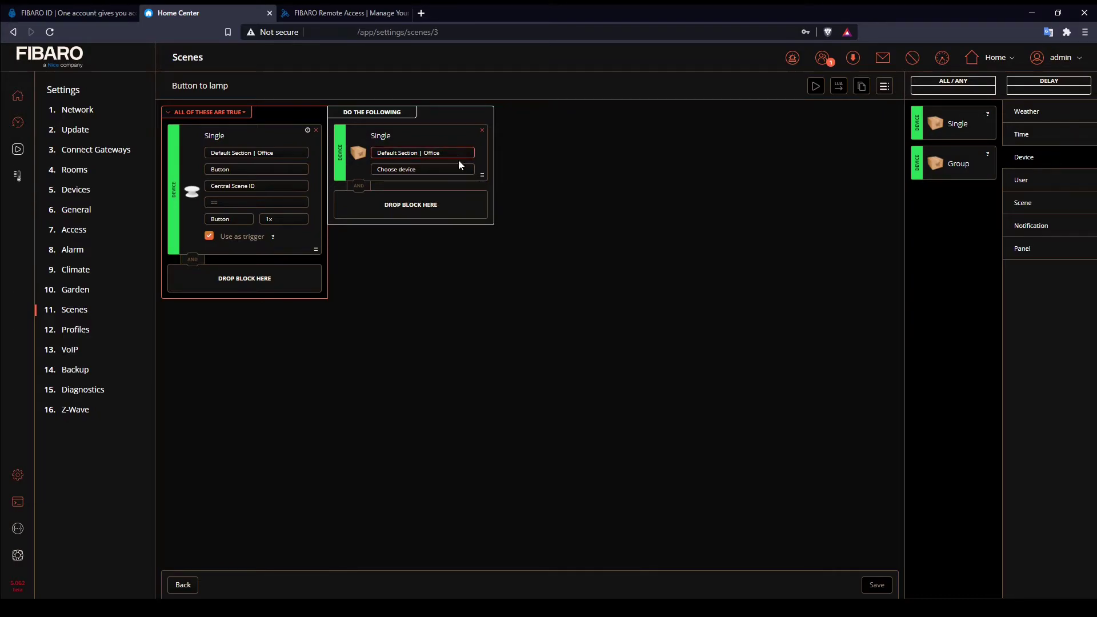
- Set the action to toggle Office Lamp and save the Button to lamp scene
{"action": "left_click", "coordinate": [462, 179]}
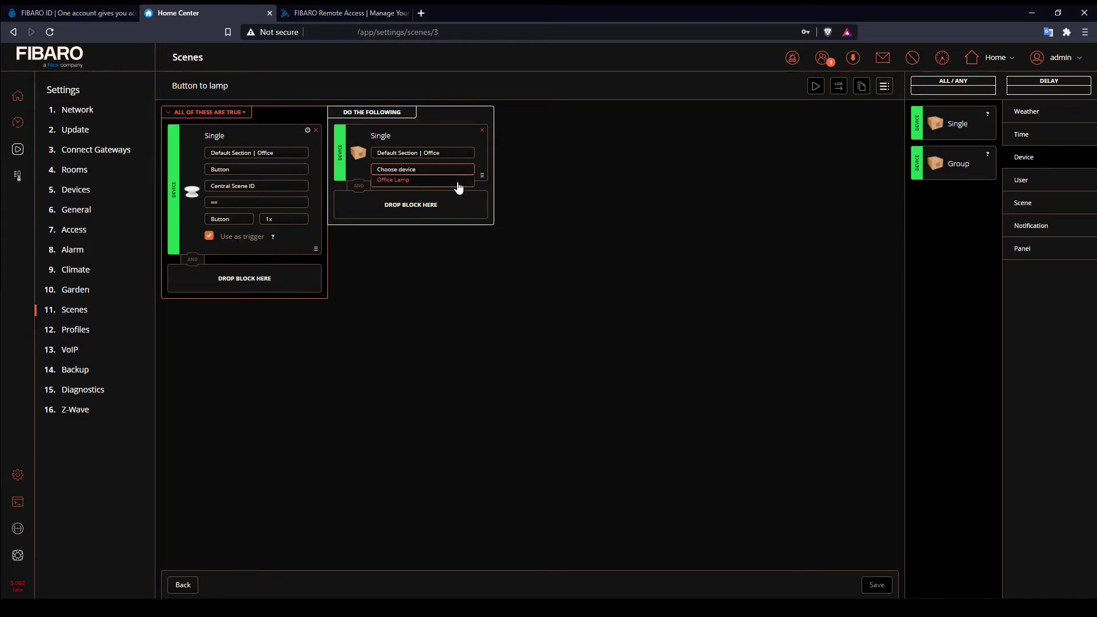
{"action": "left_click", "coordinate": [458, 182]}
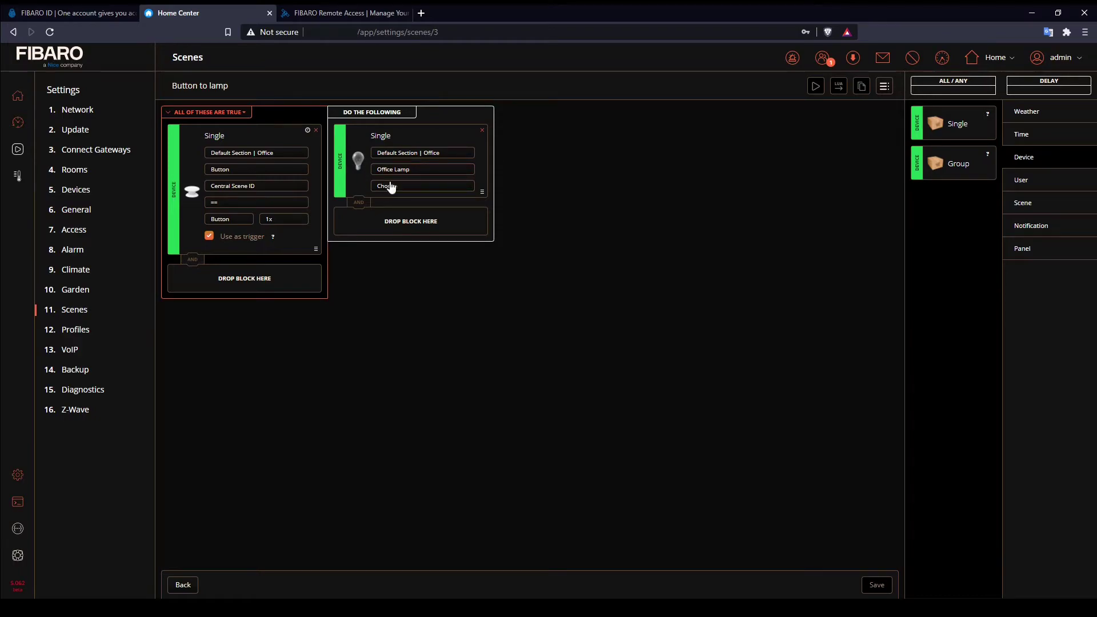
{"action": "left_click", "coordinate": [409, 188]}
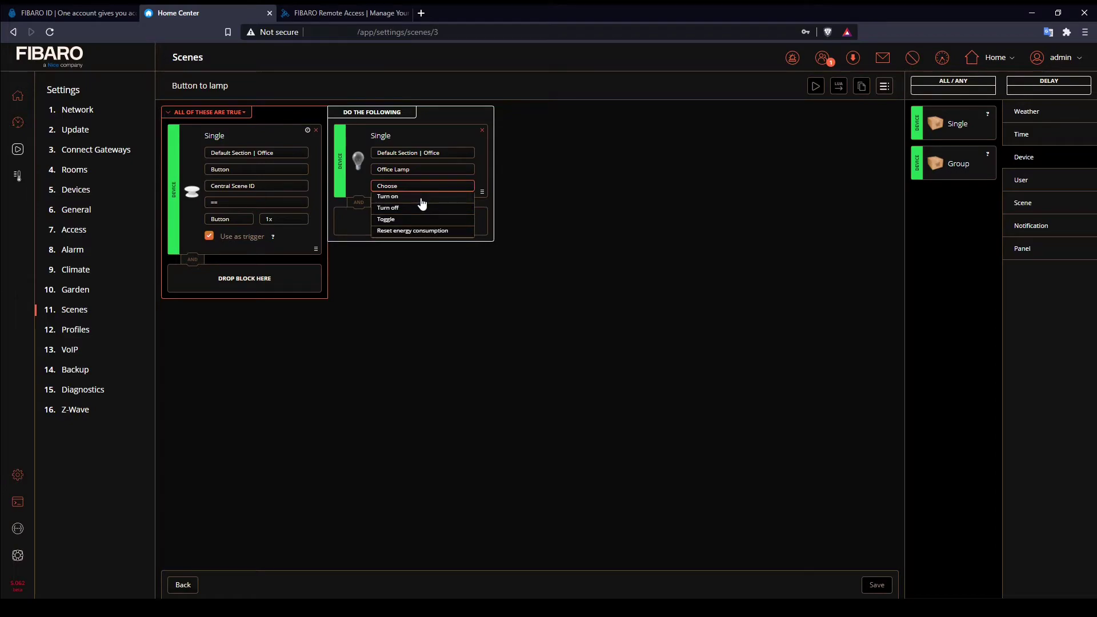
{"action": "left_click", "coordinate": [451, 220]}
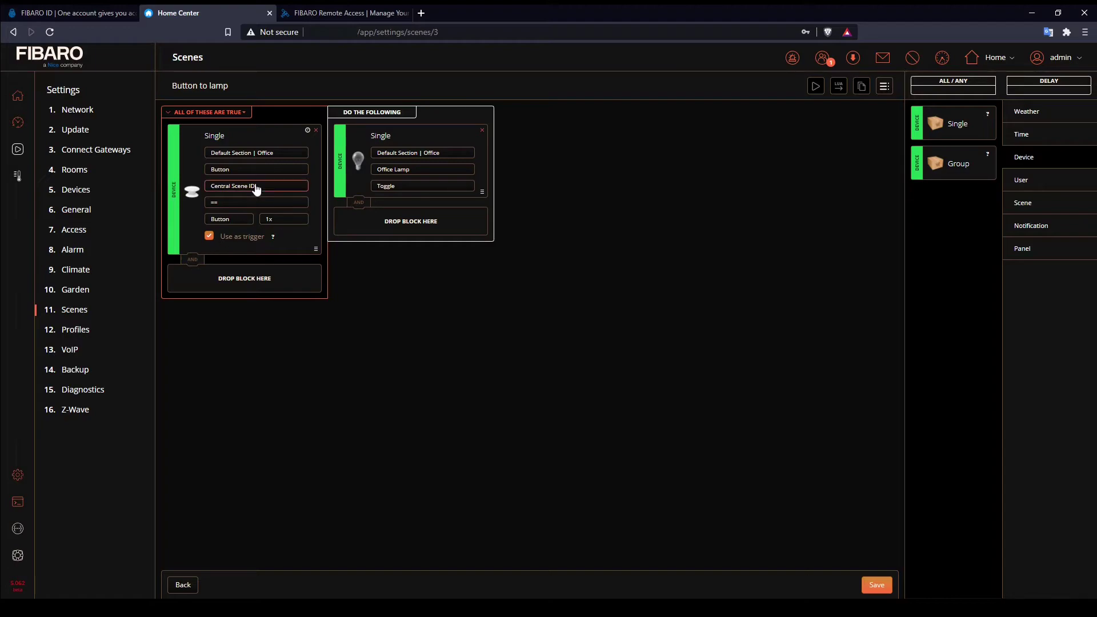
{"action": "left_click", "coordinate": [877, 585]}
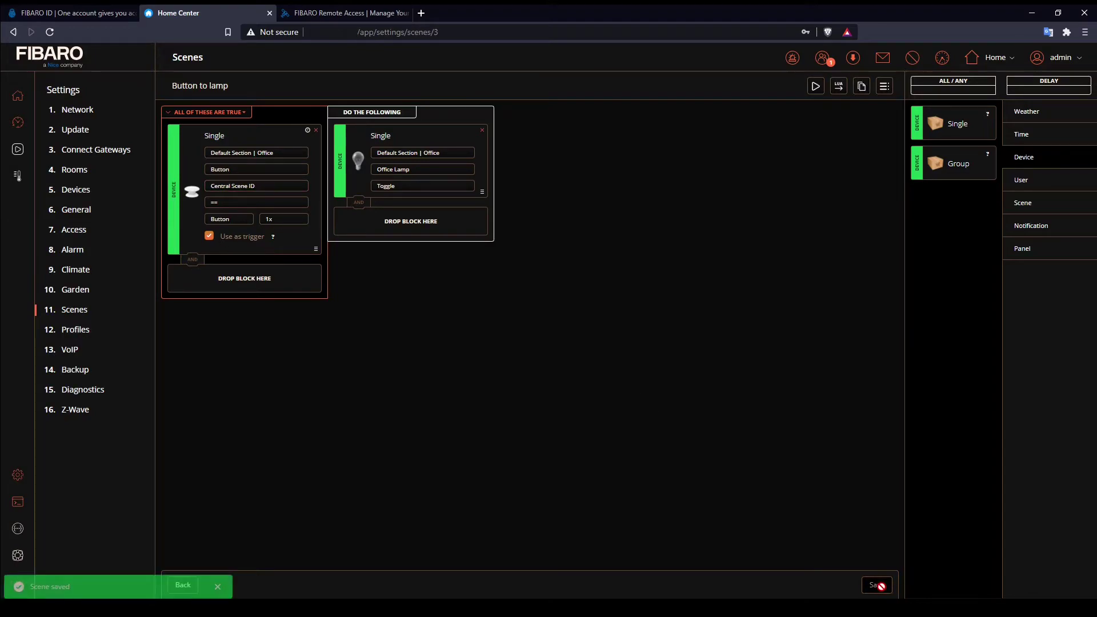